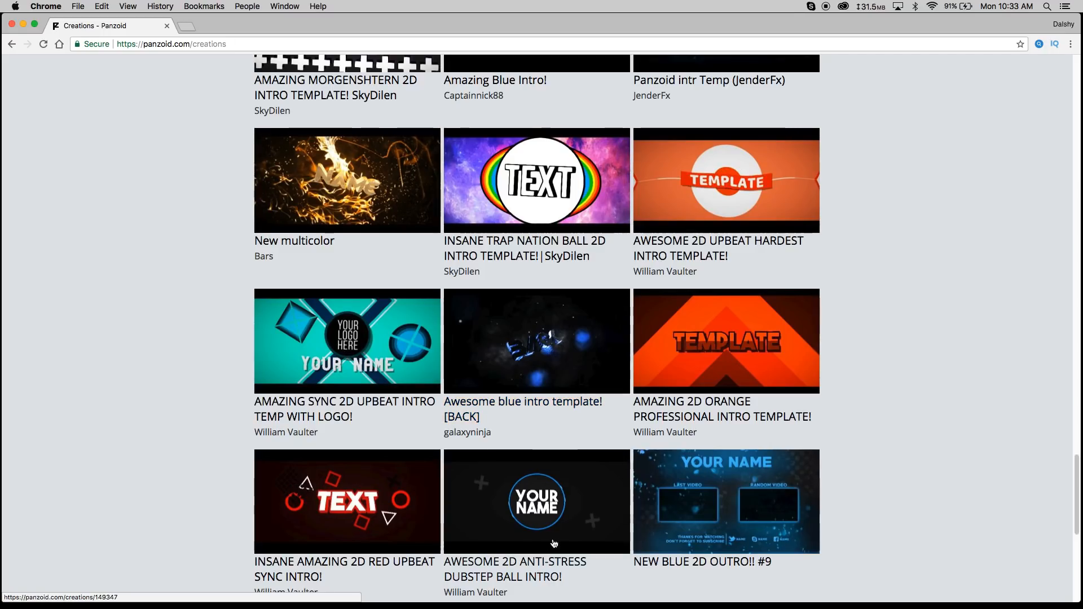
- Open the "AWESOME 2D ANTI-STRESS DUBSTEP BALL INTRO!" template from the creations gallery in Clipmaker
scroll(536, 424, down, 3)
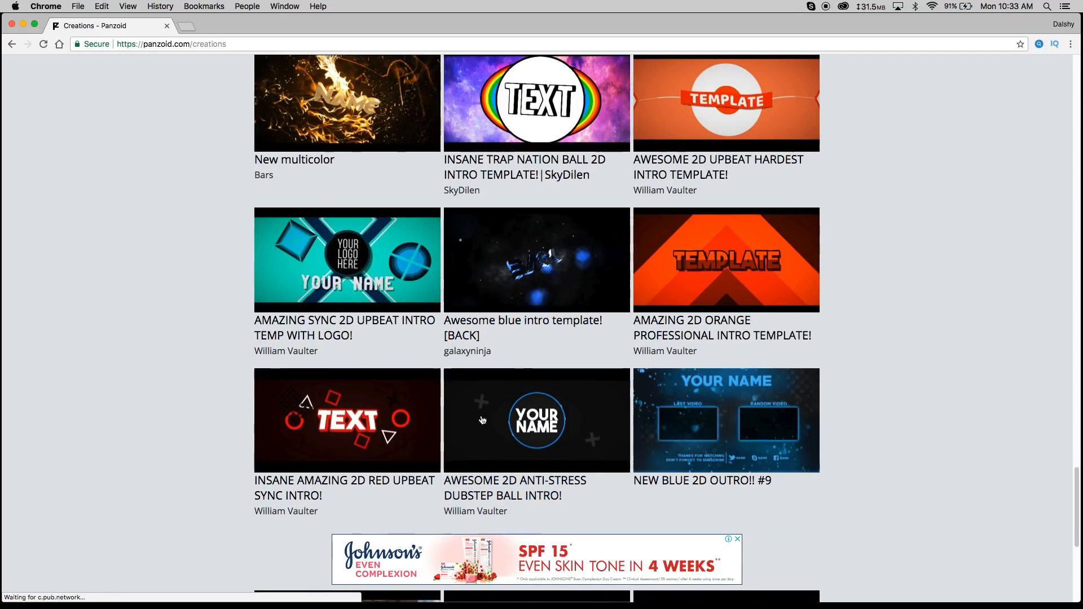
click(507, 484)
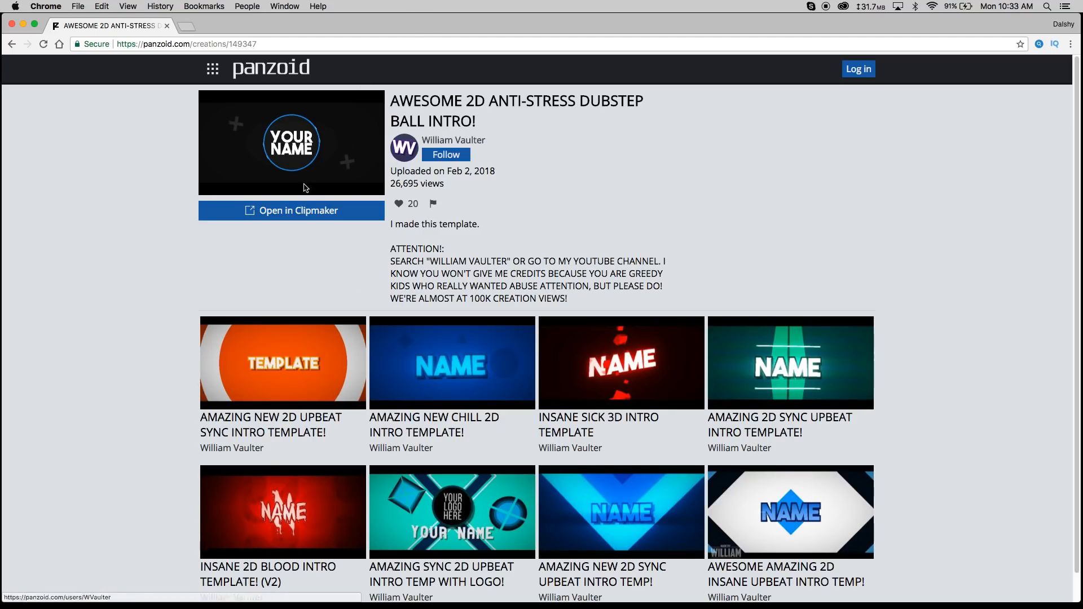
click(265, 214)
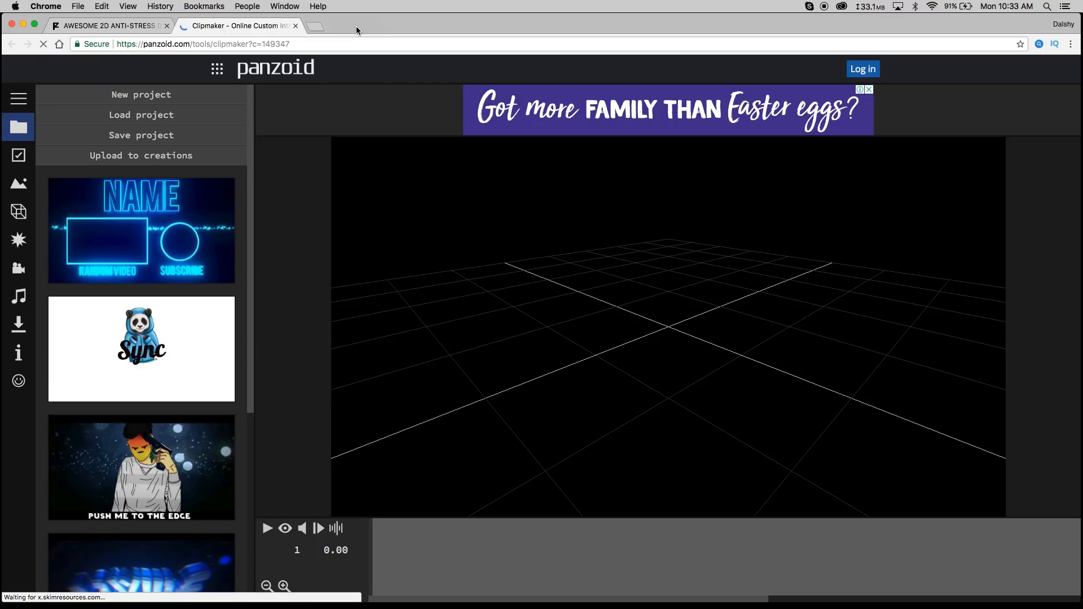
- Play the template preview, pause it, and toggle the camera view
click(381, 27)
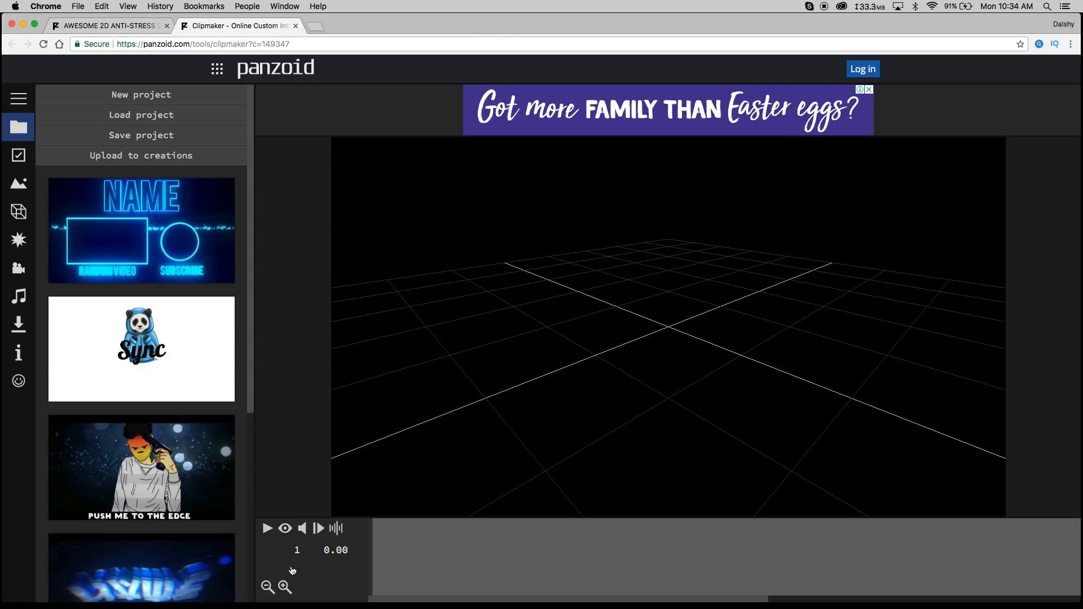
click(287, 530)
click(268, 531)
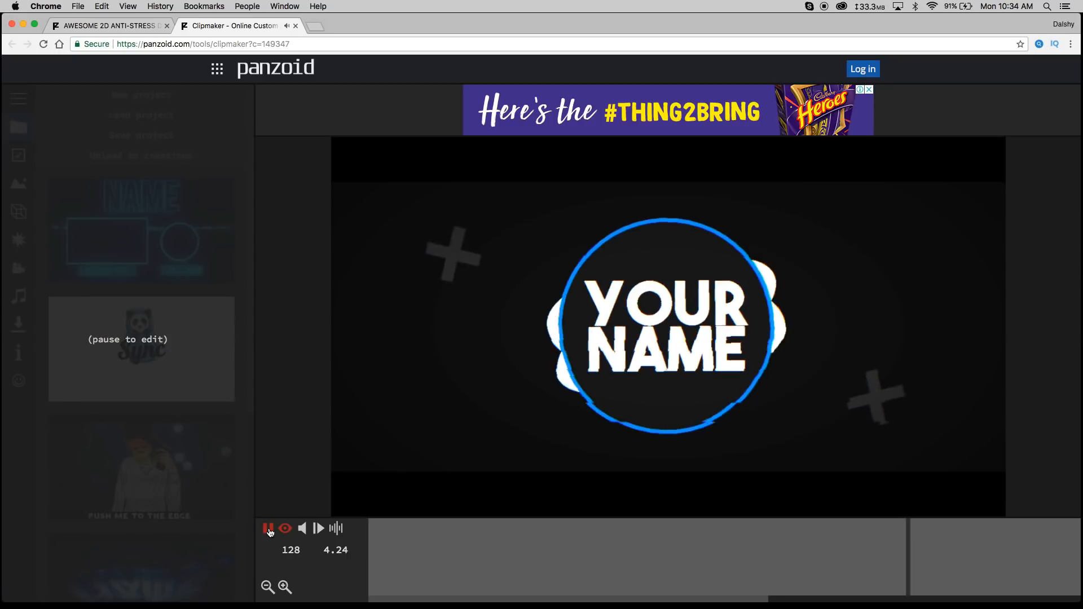
click(270, 532)
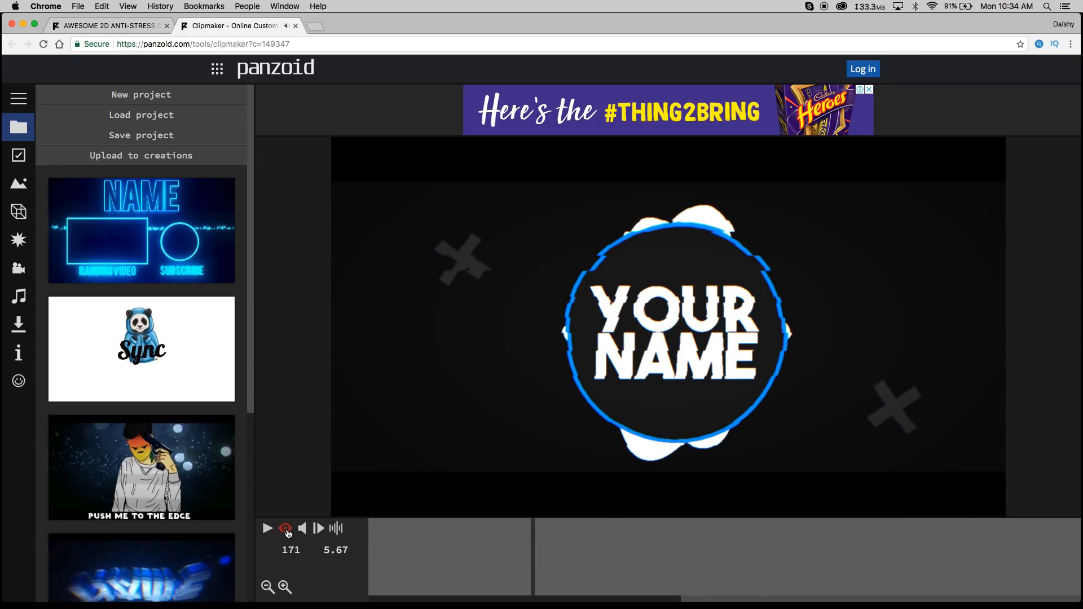
click(286, 531)
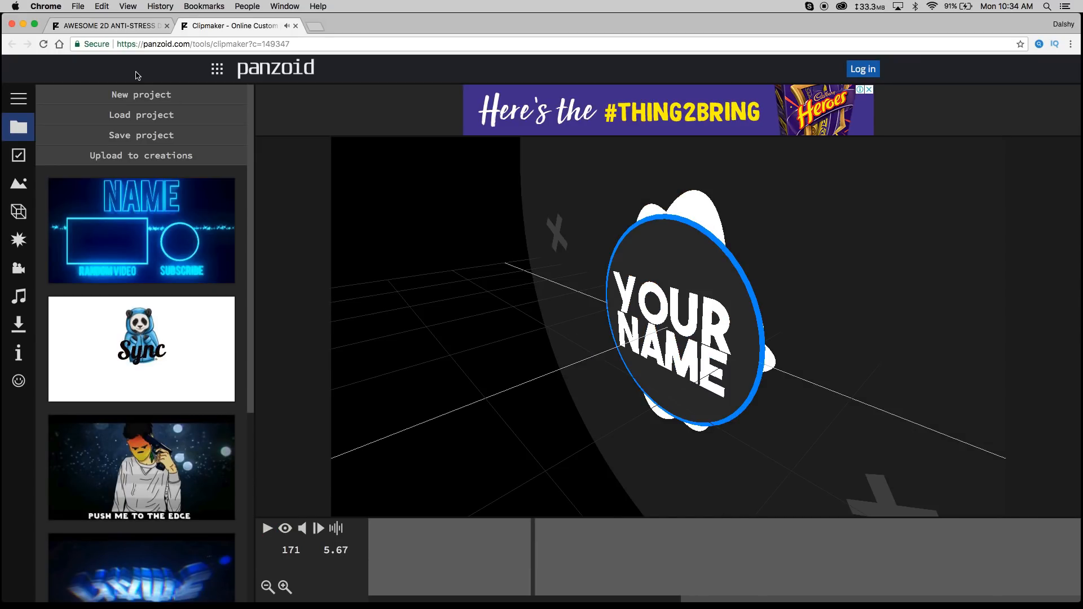
- Set the video resolution to 1920x1080 (1080p) in the basic settings
click(18, 154)
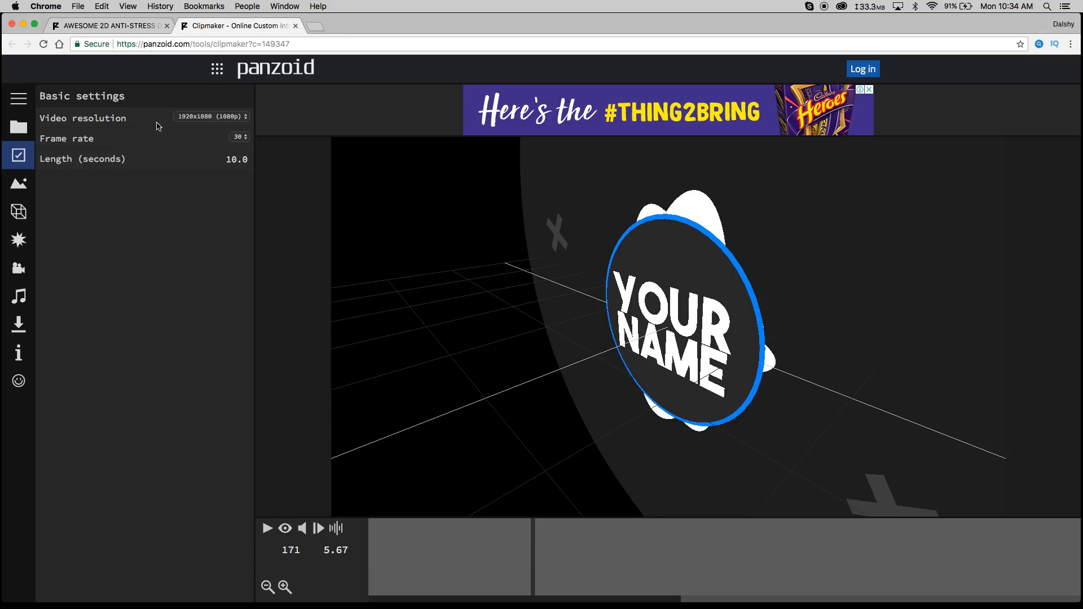
click(245, 117)
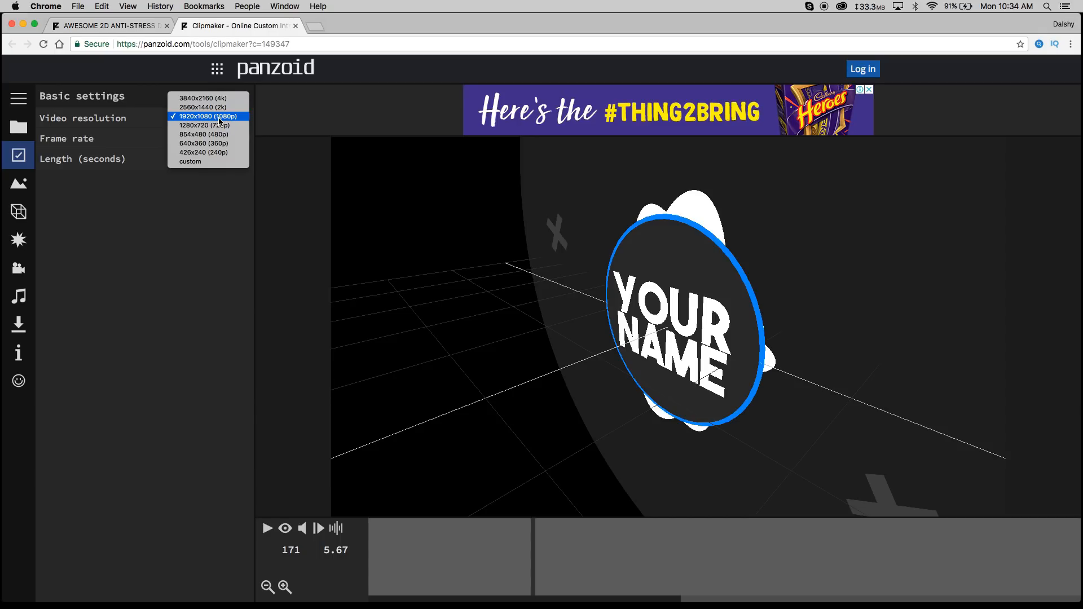
click(220, 119)
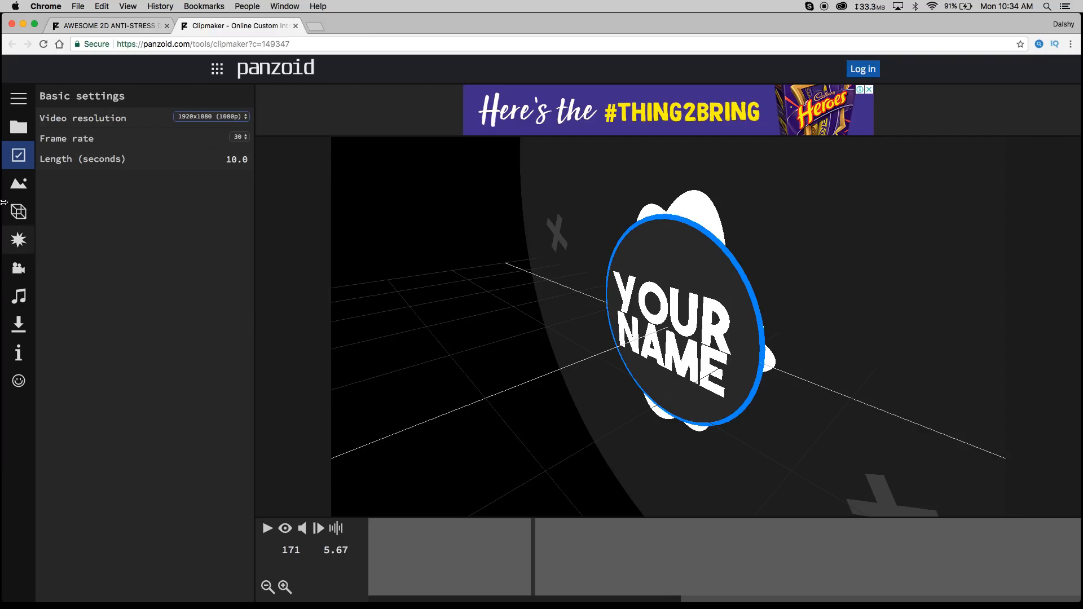
- In the object list, change the NAME 3D text object's text to "Tech"
click(25, 213)
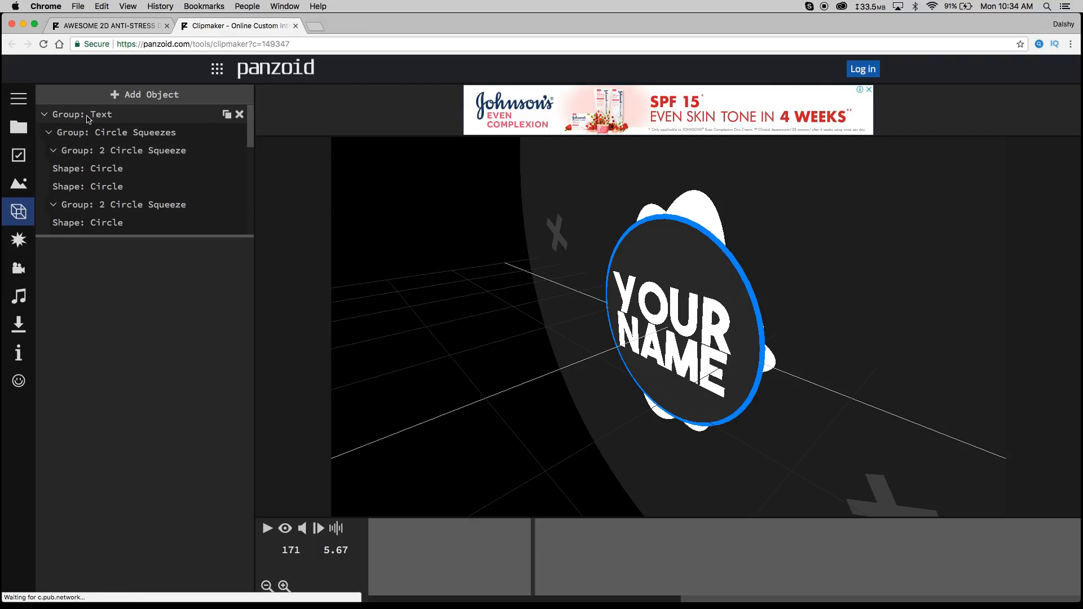
click(112, 116)
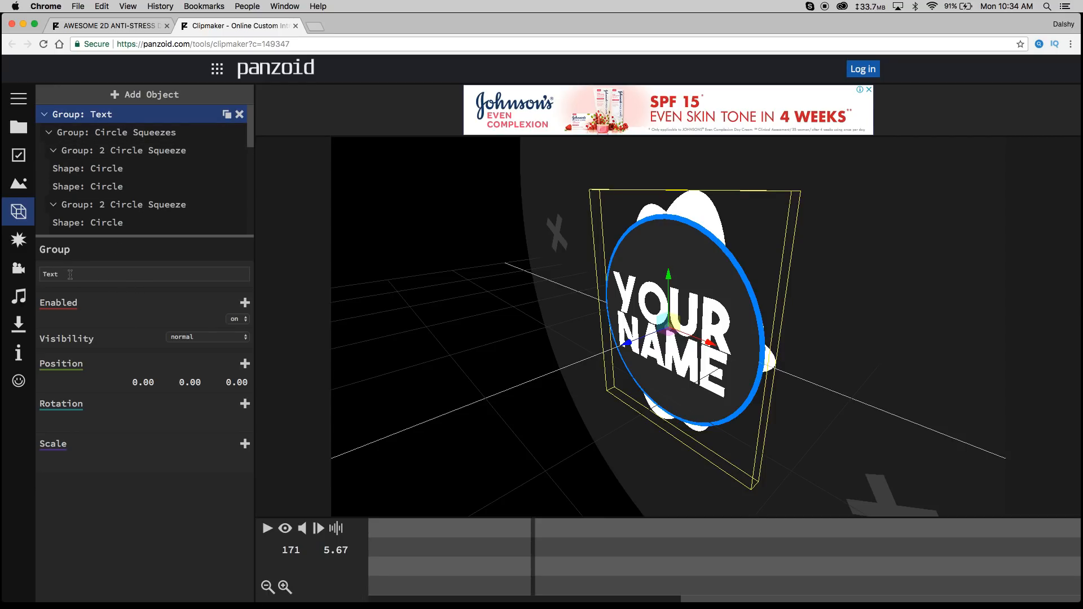
scroll(160, 173, down, 3)
scroll(160, 174, down, 3)
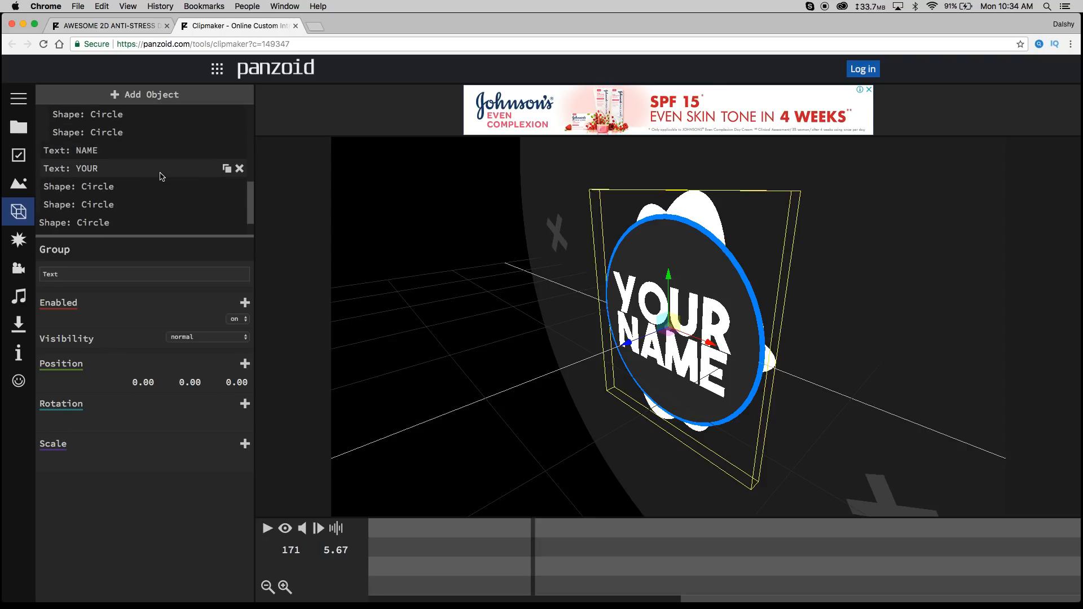
scroll(157, 180, up, 3)
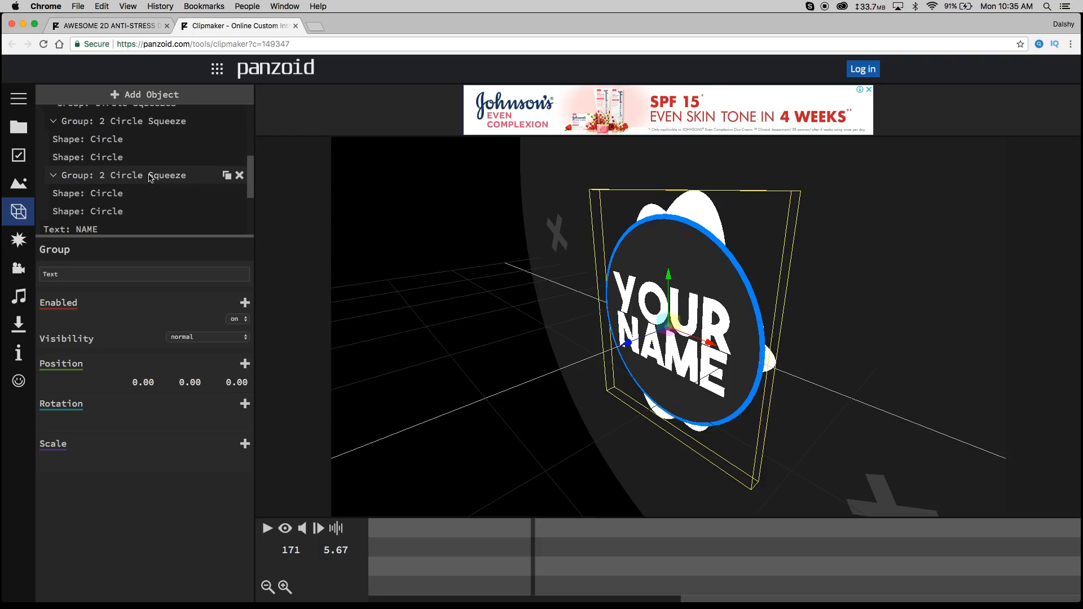
scroll(130, 173, down, 2)
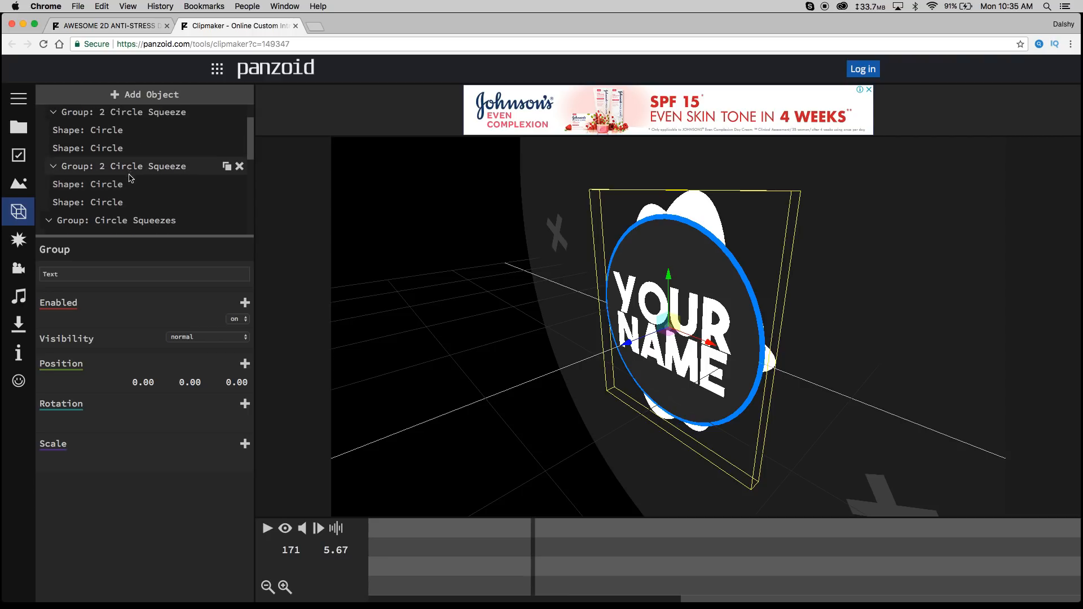
scroll(145, 184, up, 2)
scroll(146, 184, down, 4)
scroll(145, 184, down, 2)
click(96, 123)
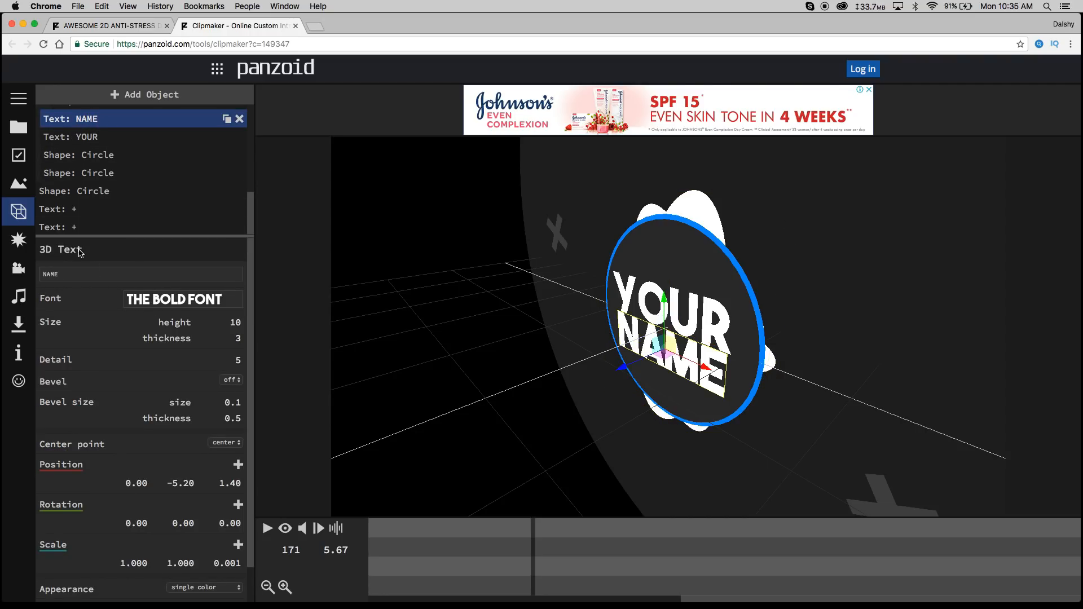
double_click(63, 273)
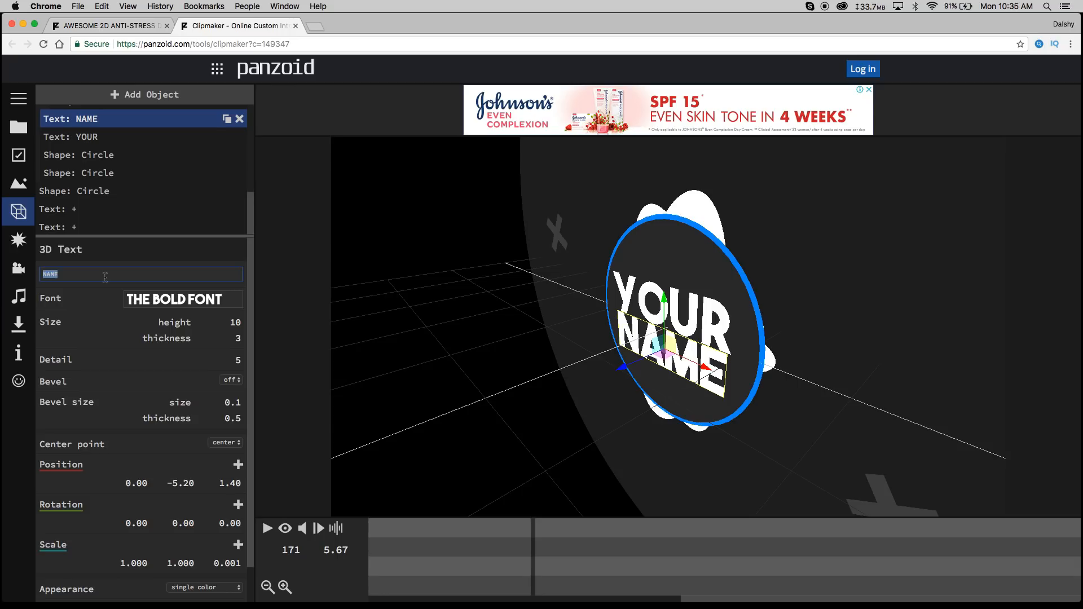
text(Tech)
click(127, 259)
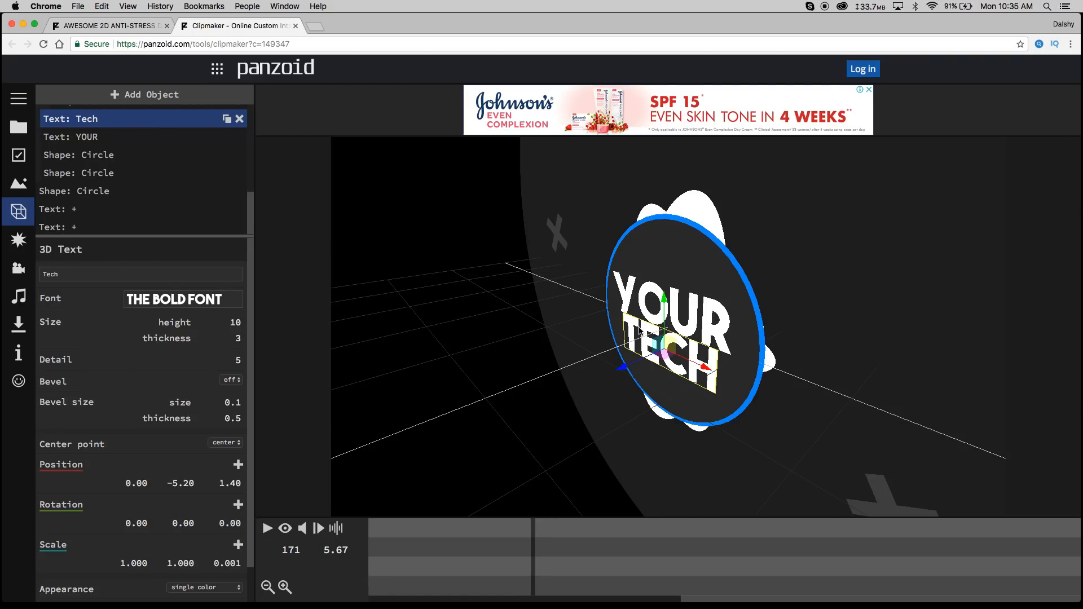
- Change the YOUR 3D text object's text to "Dalshy"
click(110, 139)
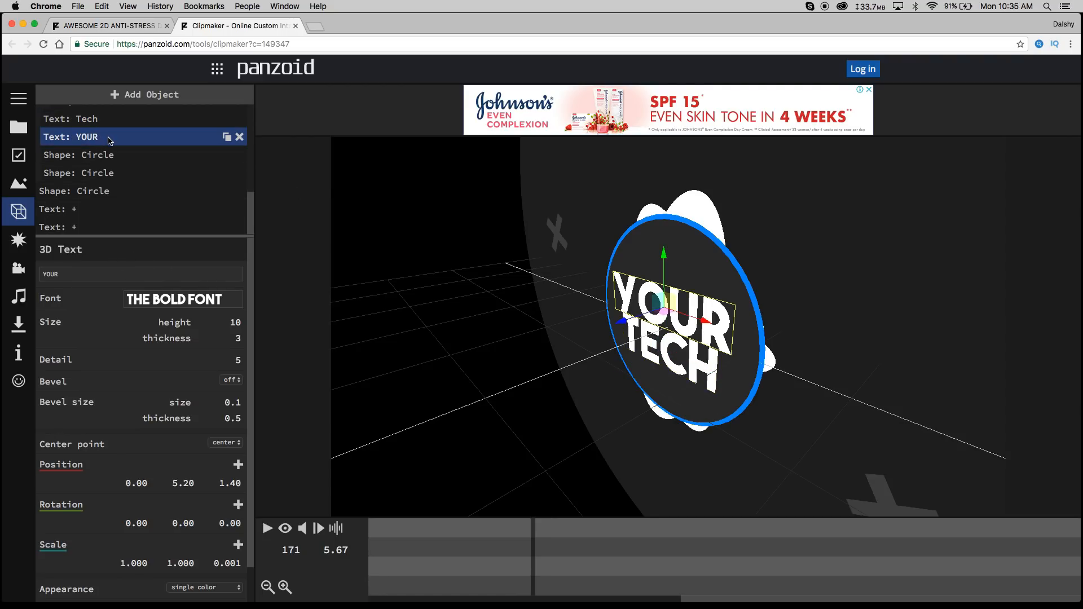
drag(75, 279, 25, 276)
text(Dalshy)
key(Return)
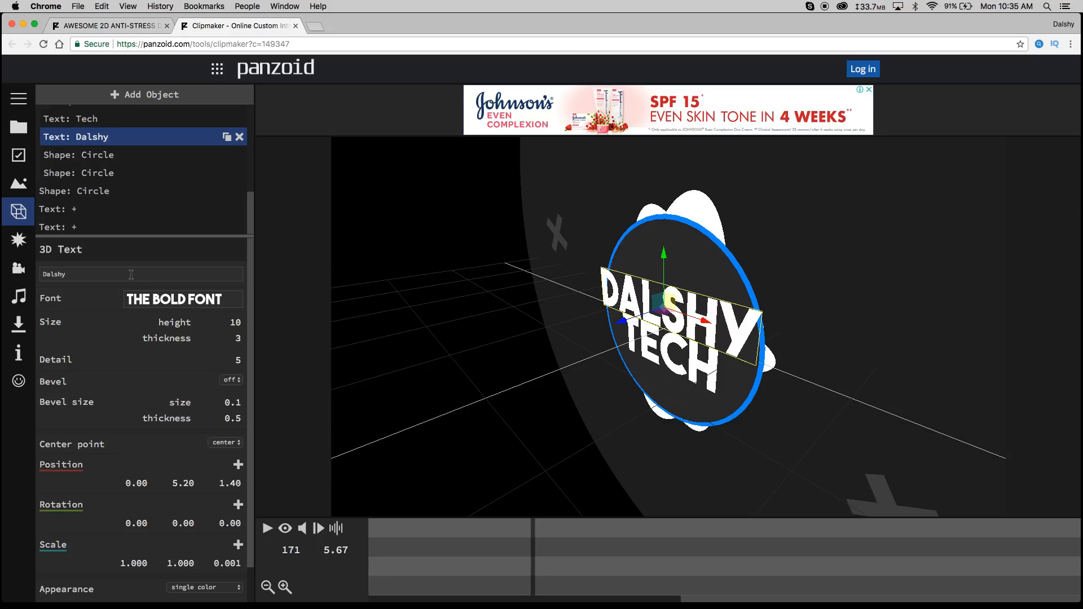
- Play the edited intro from the start through the camera view to preview it, then pause
click(269, 528)
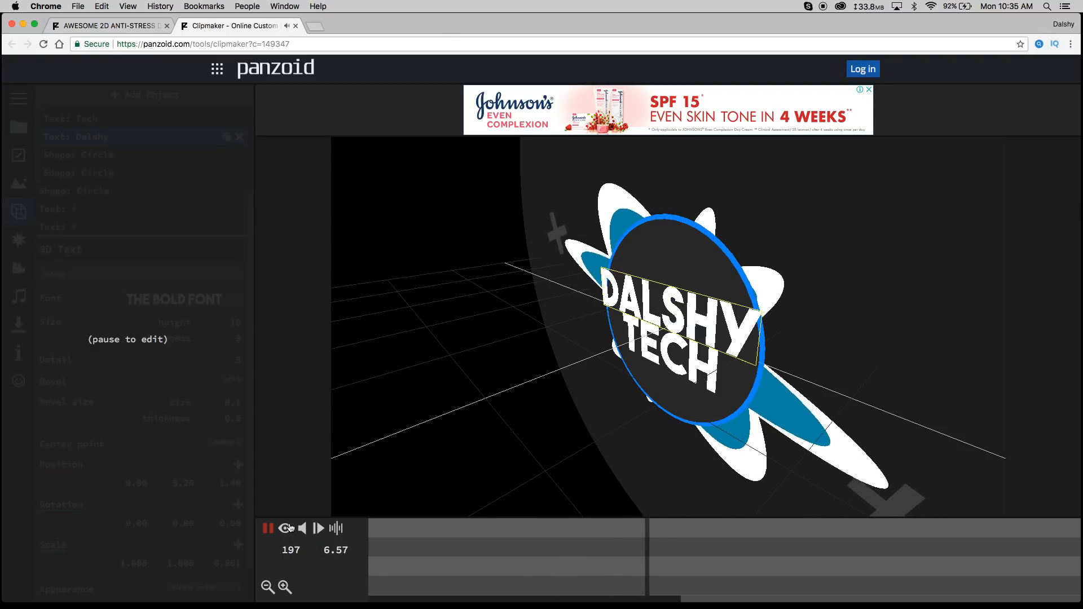
key(space)
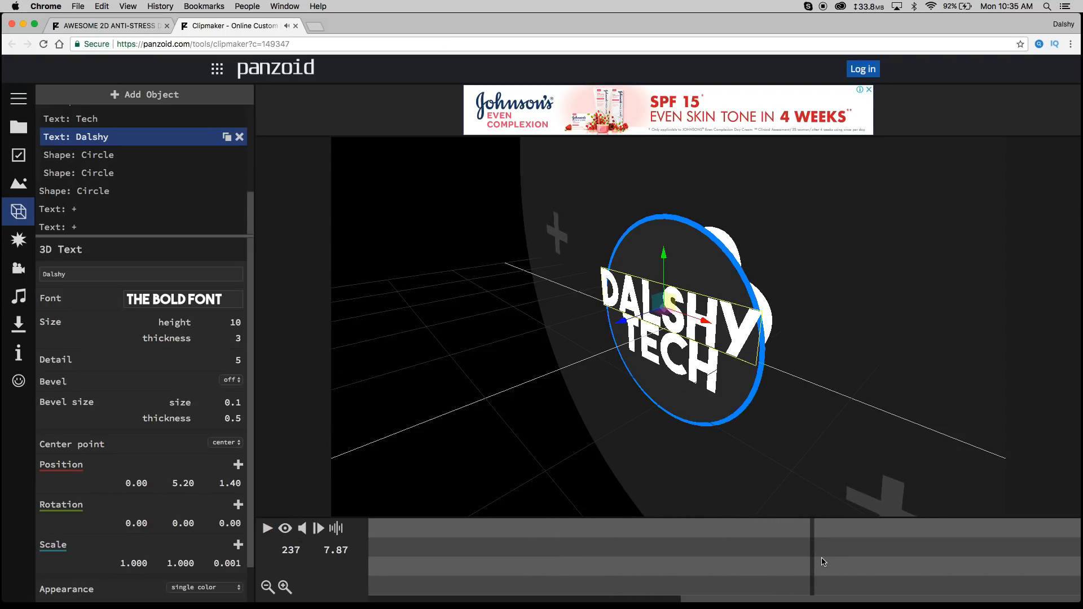
drag(813, 557, 207, 548)
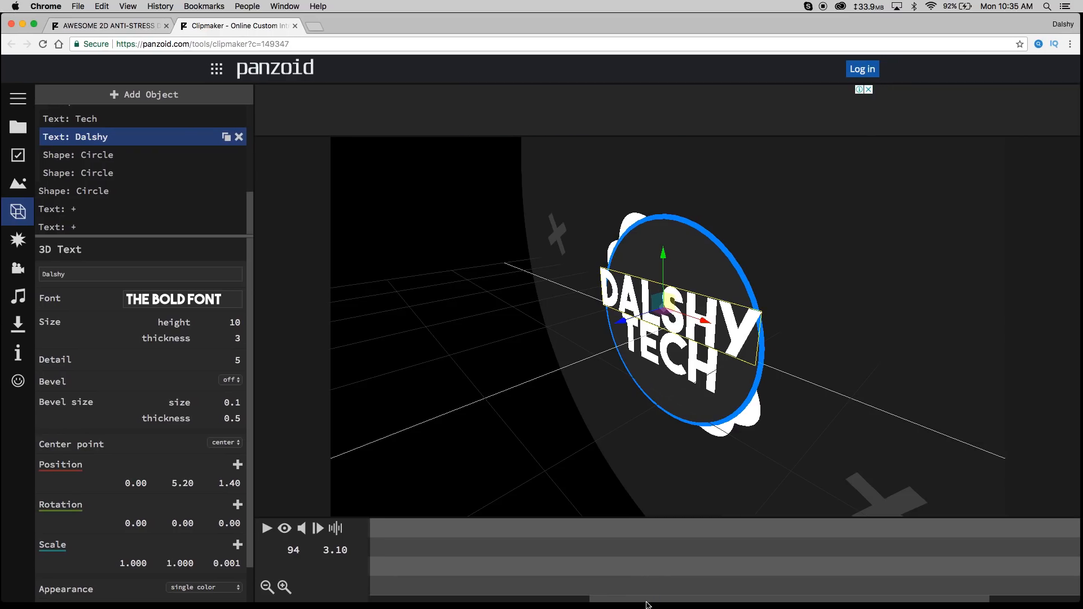
drag(645, 601, 380, 601)
drag(380, 564, 366, 555)
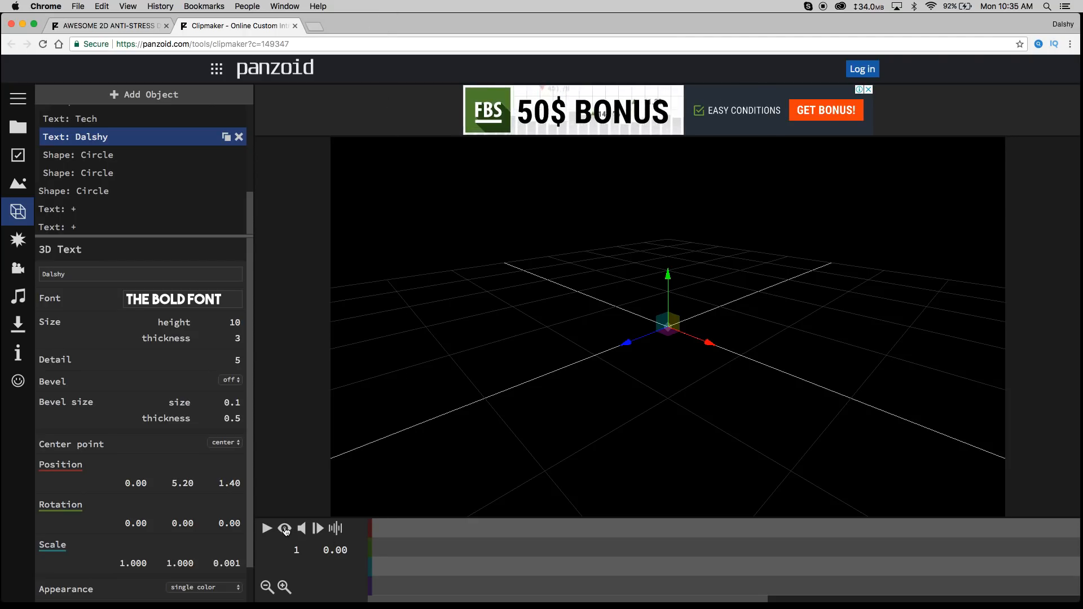
click(285, 529)
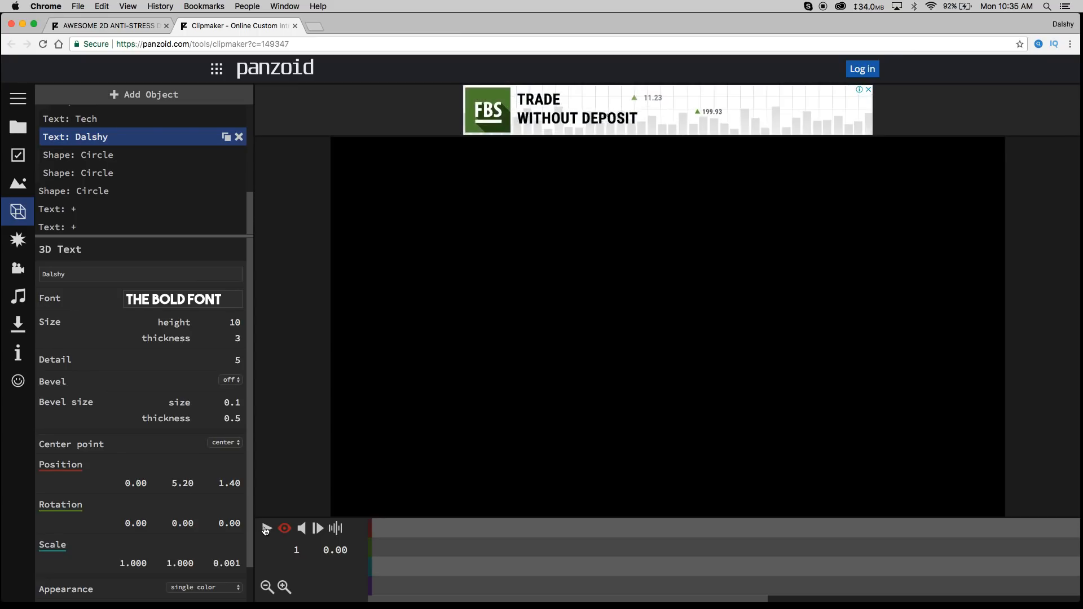
click(266, 529)
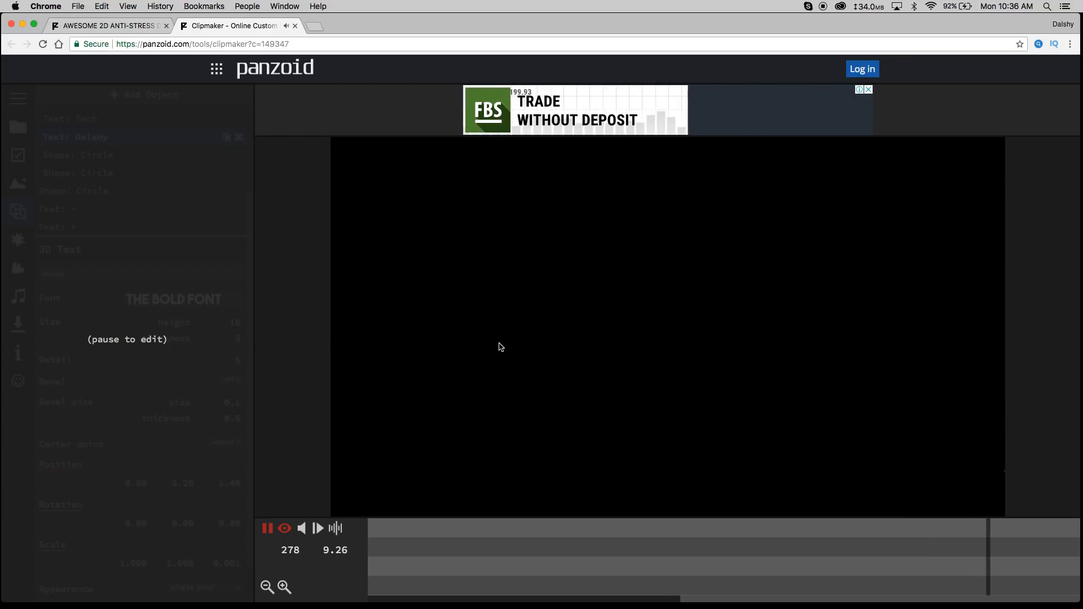
click(266, 530)
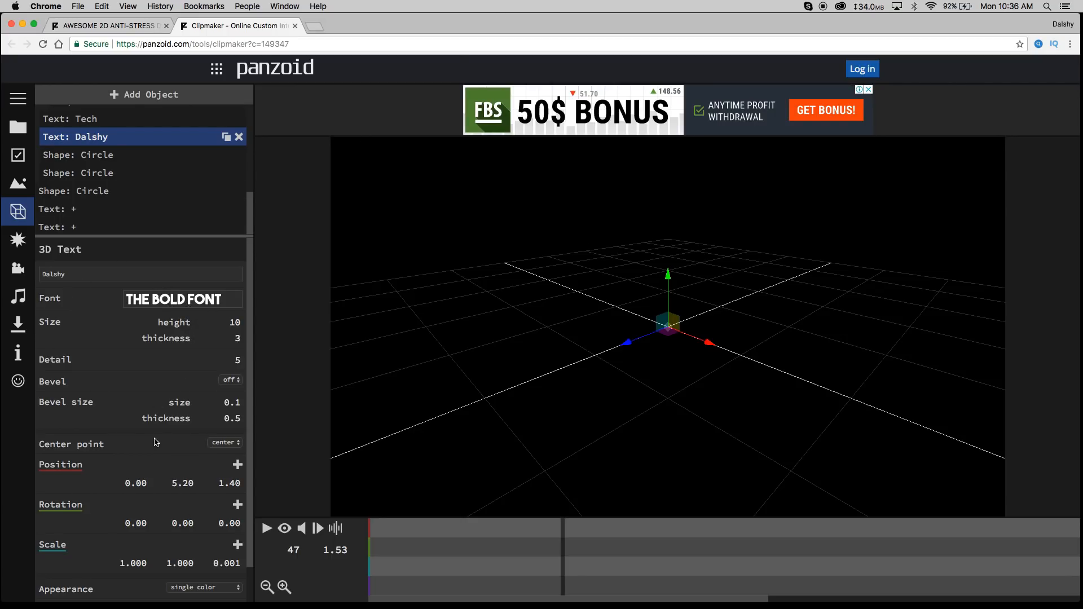
- Open the download panel and set the render mode to good quality
scroll(88, 463, down, 1)
scroll(168, 468, down, 1)
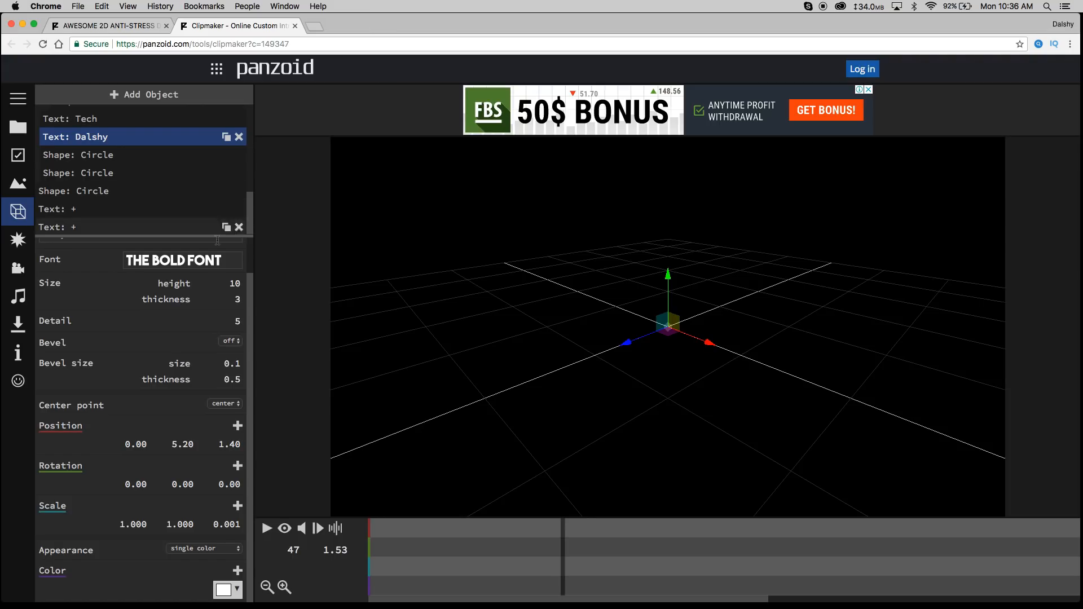
click(25, 333)
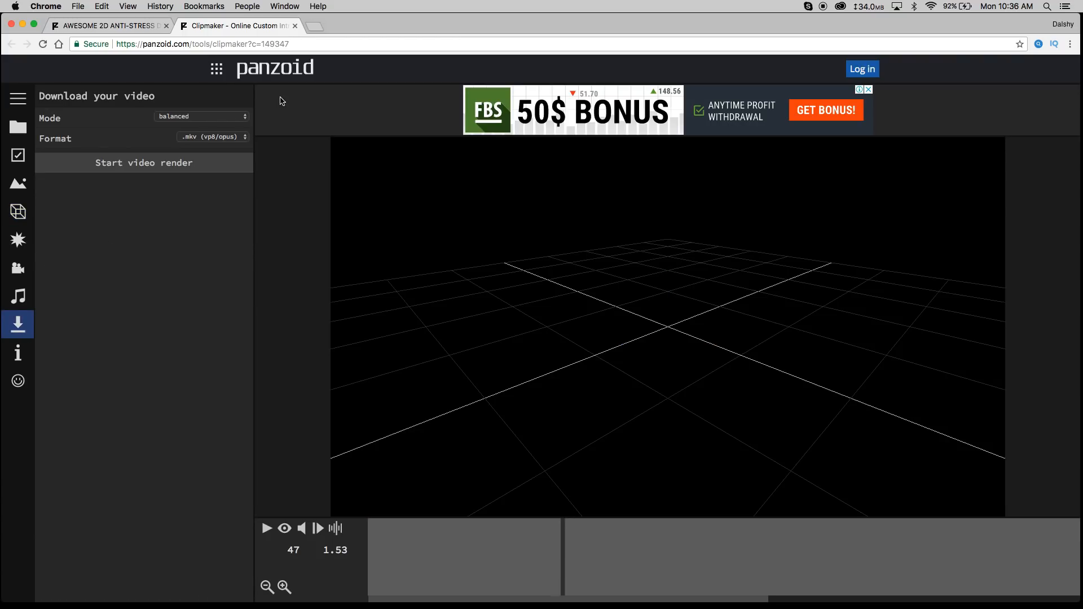
click(244, 117)
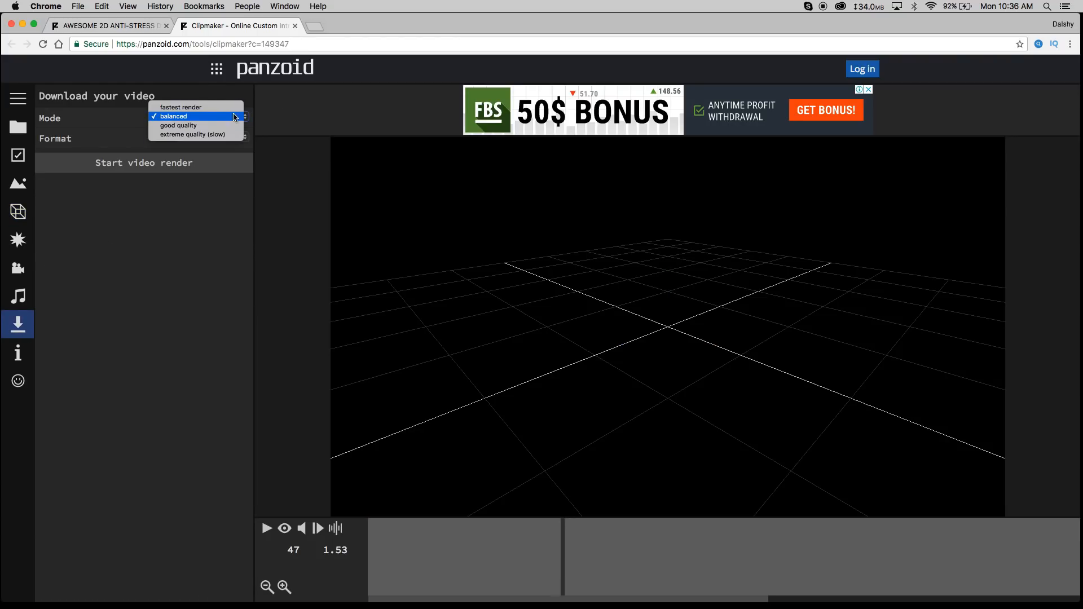
click(184, 125)
click(190, 118)
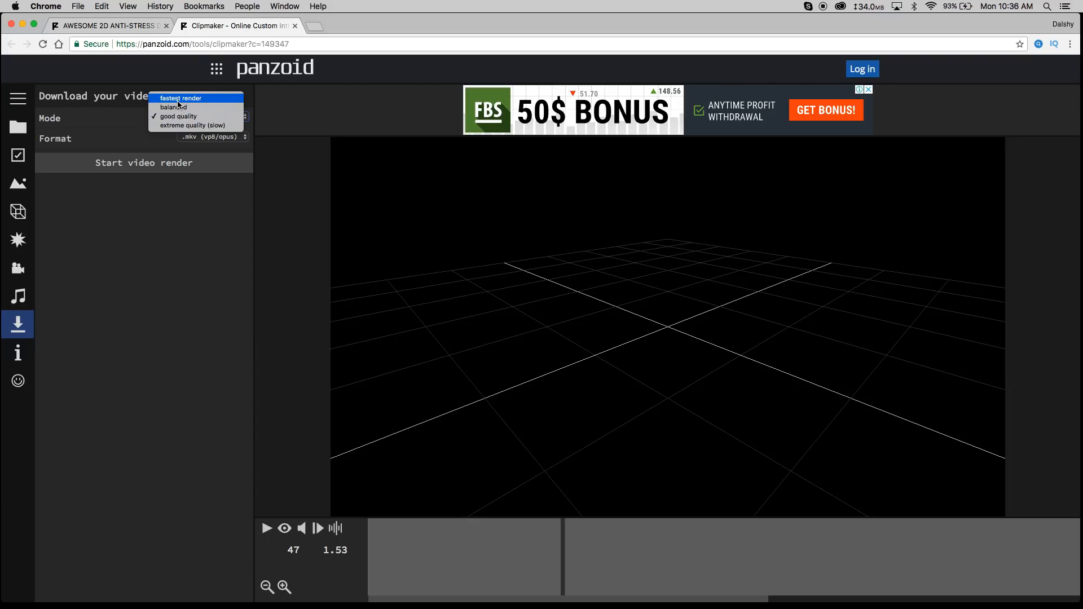
click(152, 273)
- Keep the .mkv (vp8/opus) format and start the video render
click(237, 138)
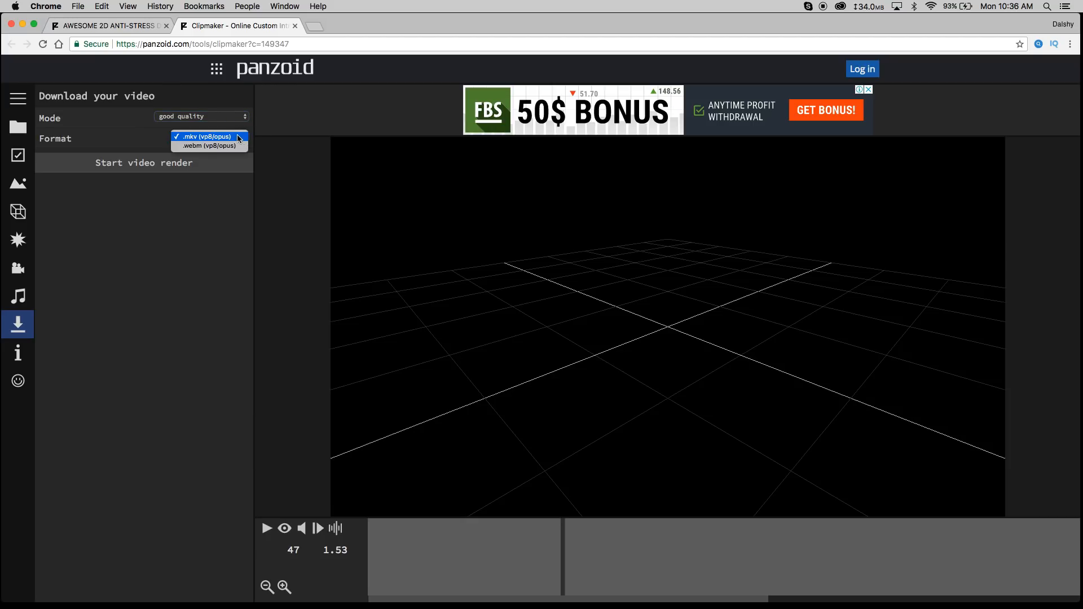
click(204, 137)
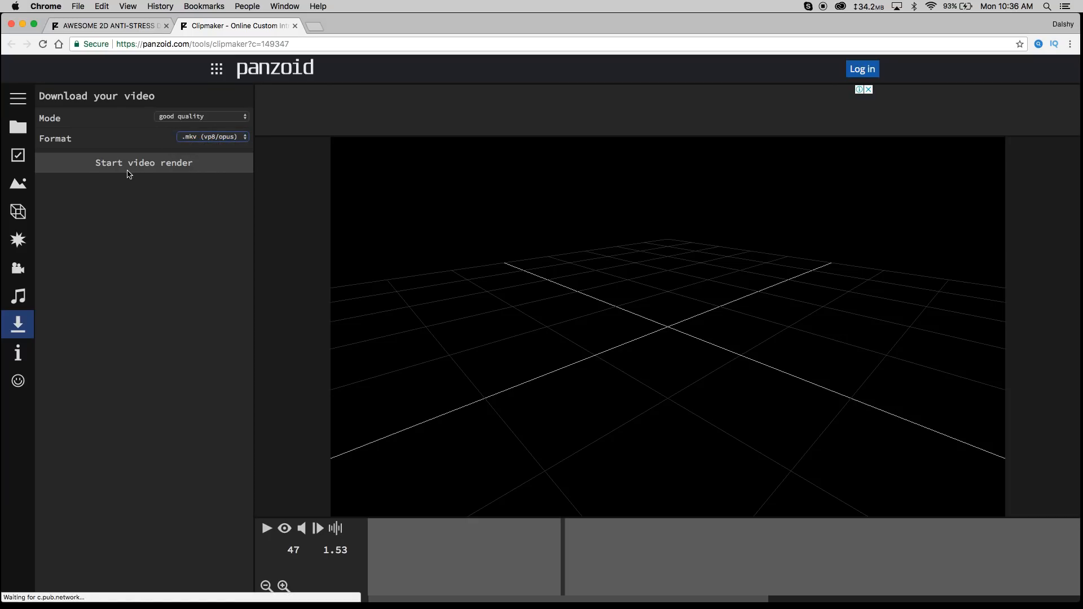
click(138, 163)
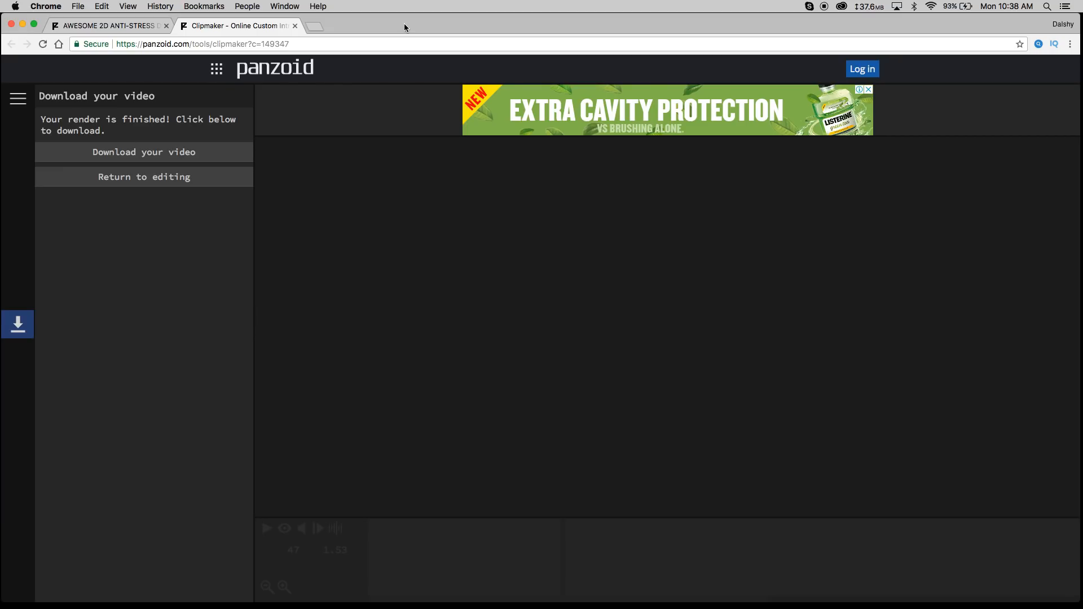
- Download the rendered video and drag the downloaded video.mkv file out of the browser
click(155, 152)
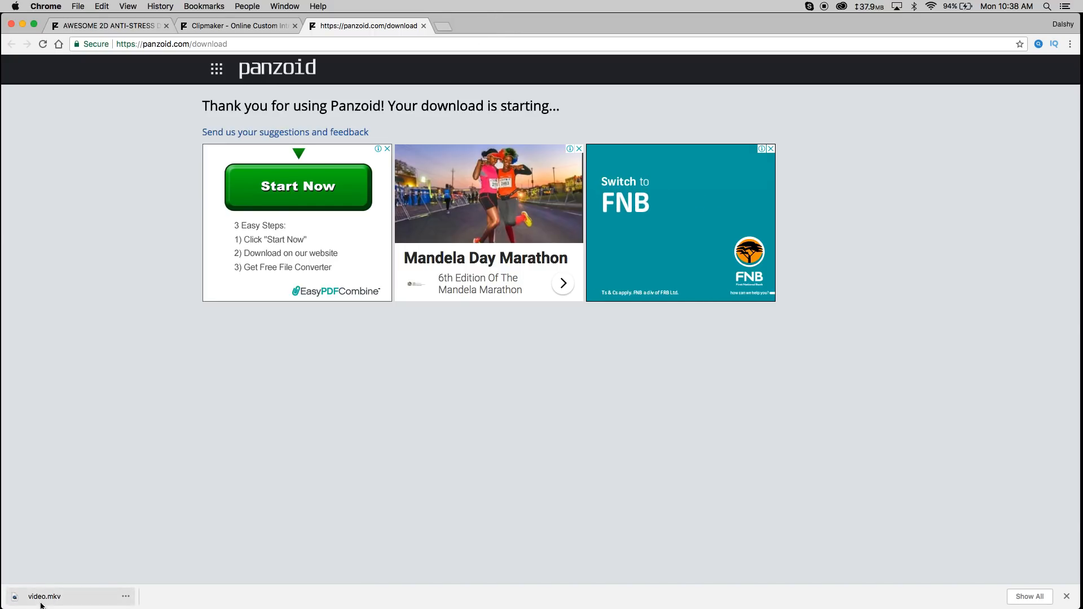
drag(44, 598, 547, 22)
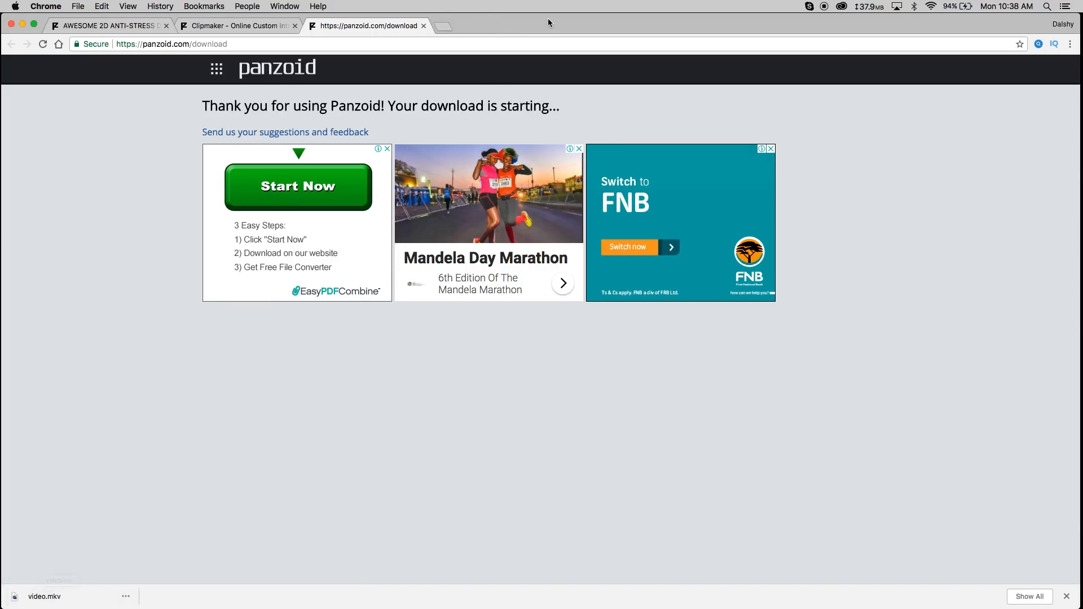